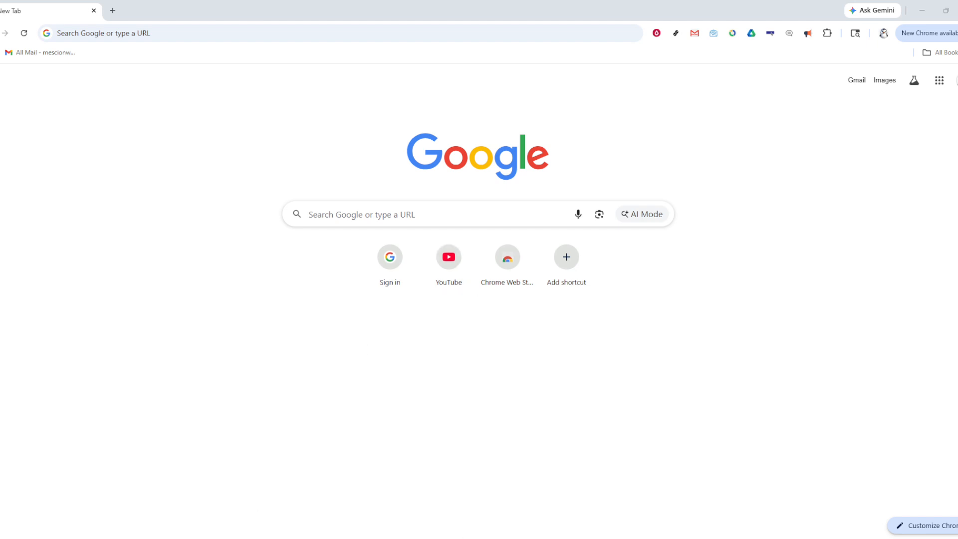
Switch to the Excel workbook, then center the Sales, Profit and Cost data in A1:C6 and add borders around all its cells.
{"action": "key", "text": "alt+Tab"}
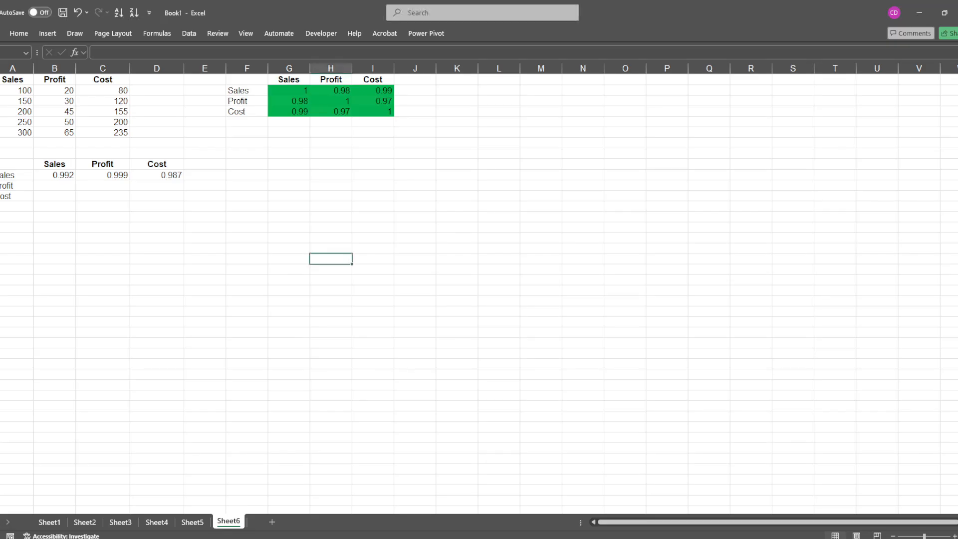
{"action": "left_click", "coordinate": [96, 293]}
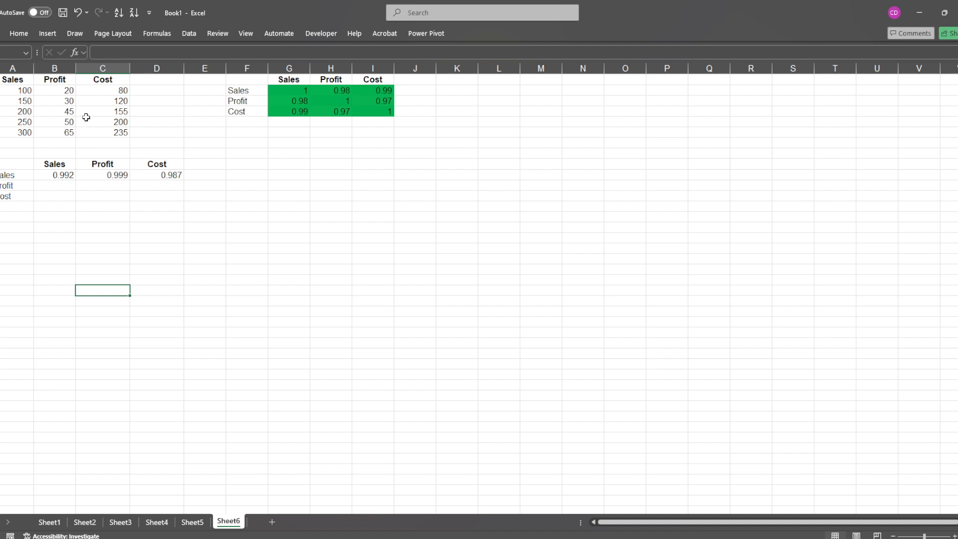
{"action": "left_click", "coordinate": [243, 99]}
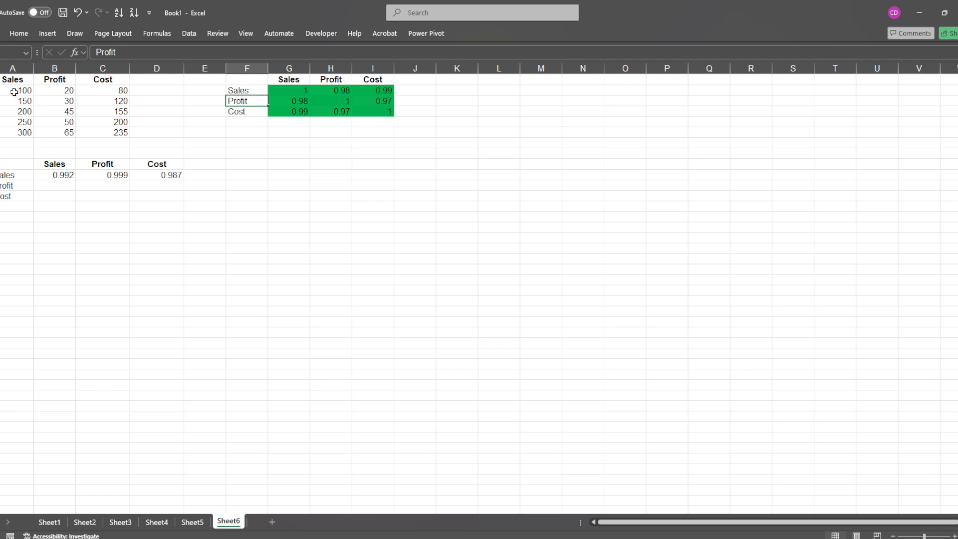
{"action": "left_click_drag", "start_coordinate": [15, 80], "coordinate": [100, 130]}
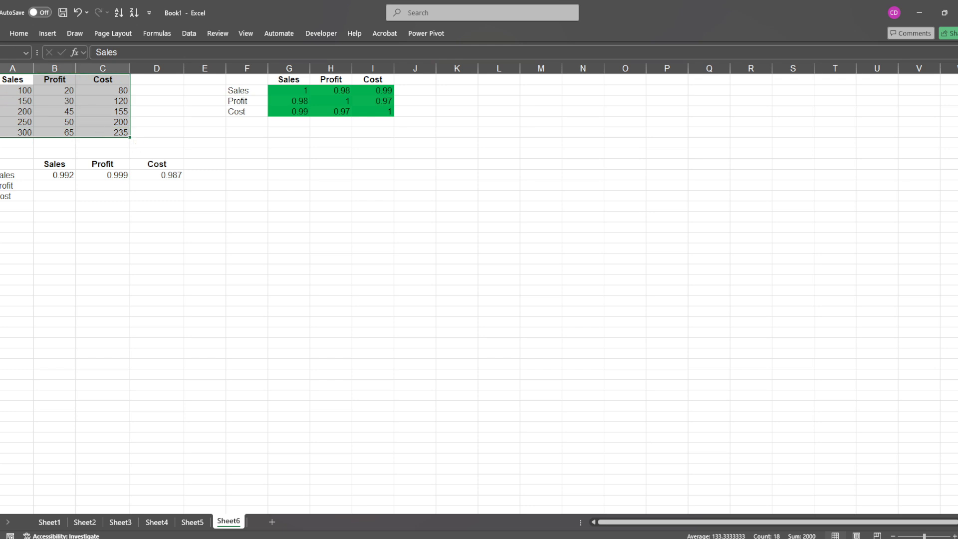
{"action": "left_click", "coordinate": [16, 31]}
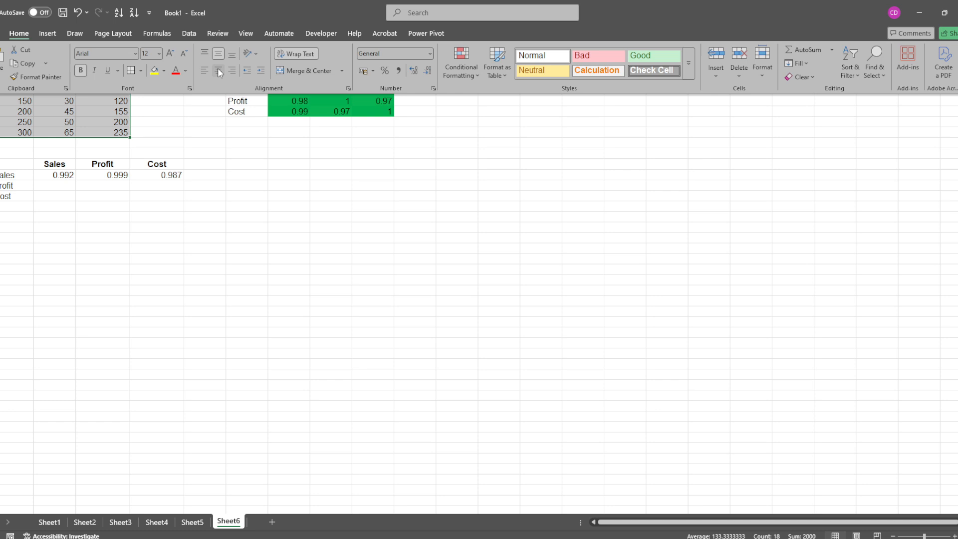
{"action": "left_click", "coordinate": [218, 70]}
{"action": "left_click", "coordinate": [131, 71]}
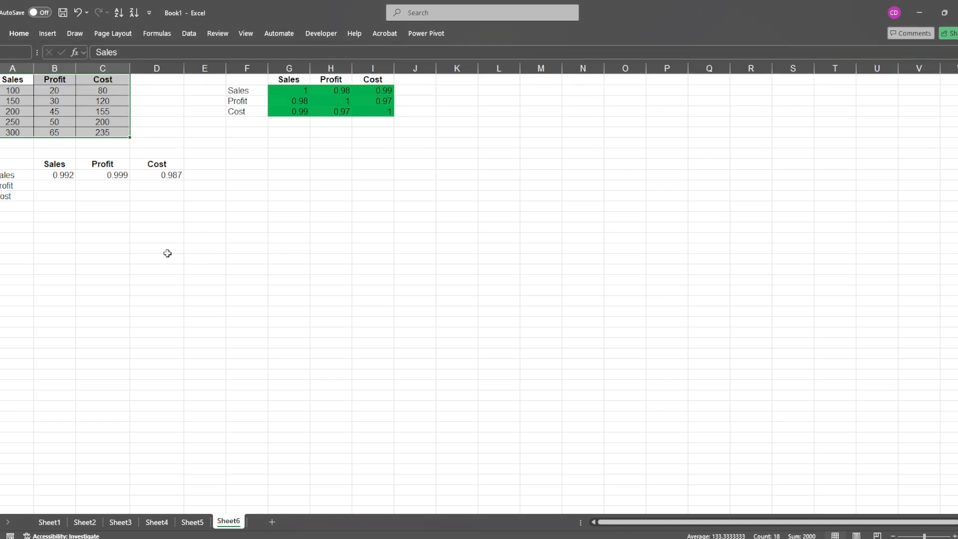
{"action": "left_click", "coordinate": [160, 250]}
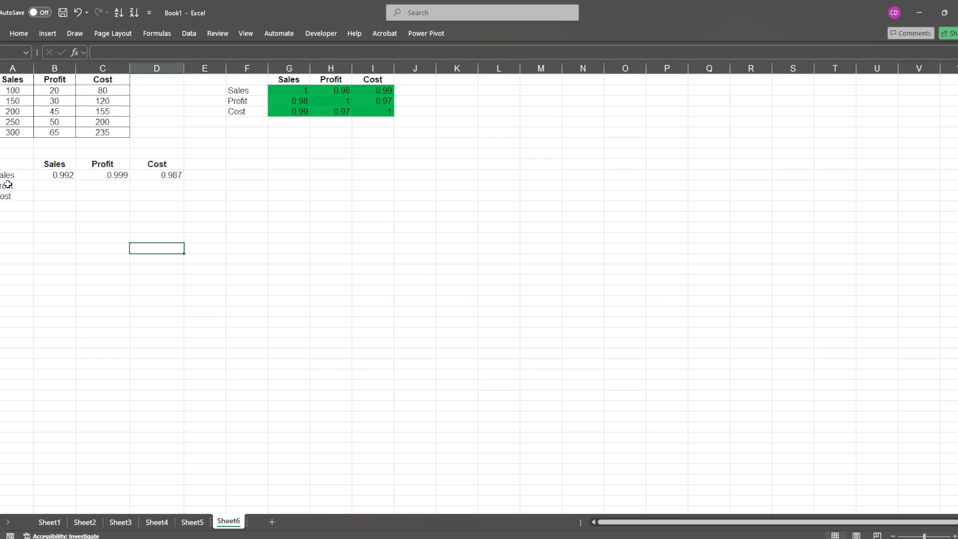
Examine the CORREL formulas in B10, C10 and D10 and the data ranges each one references.
{"action": "left_click", "coordinate": [53, 175]}
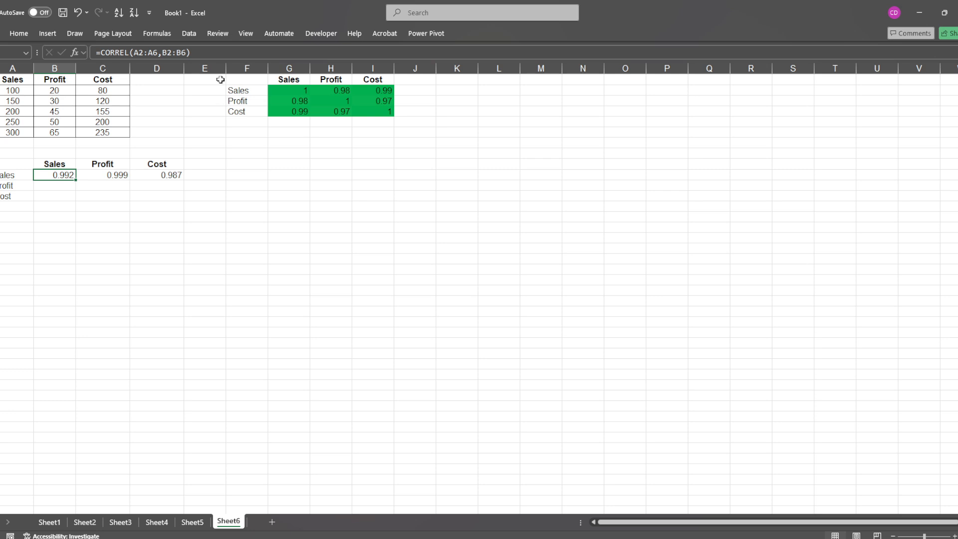
{"action": "left_click", "coordinate": [173, 53]}
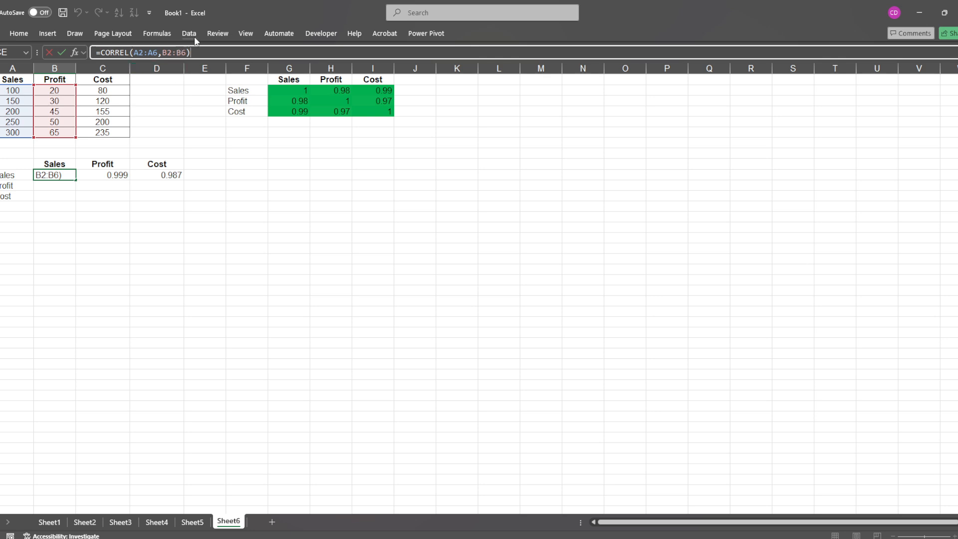
{"action": "key", "text": "Return"}
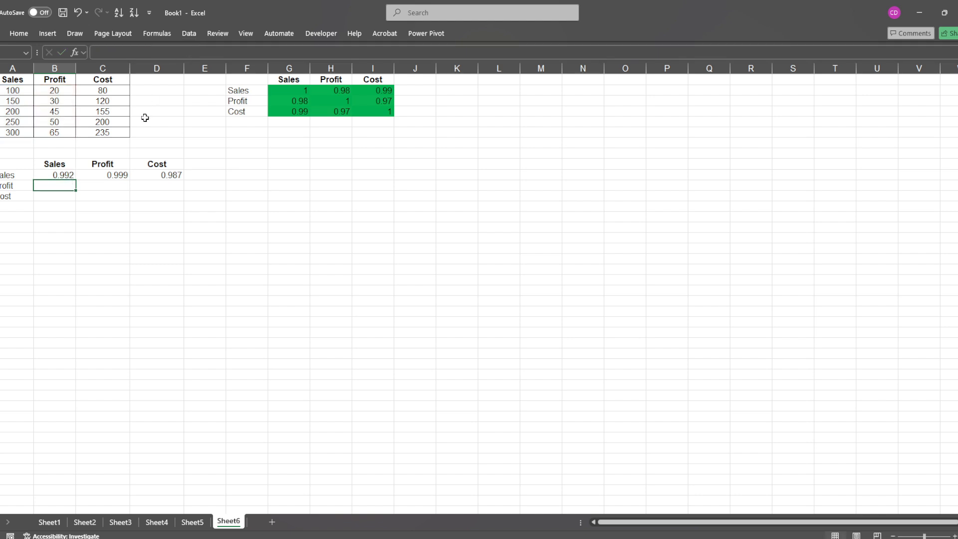
{"action": "left_click", "coordinate": [96, 175]}
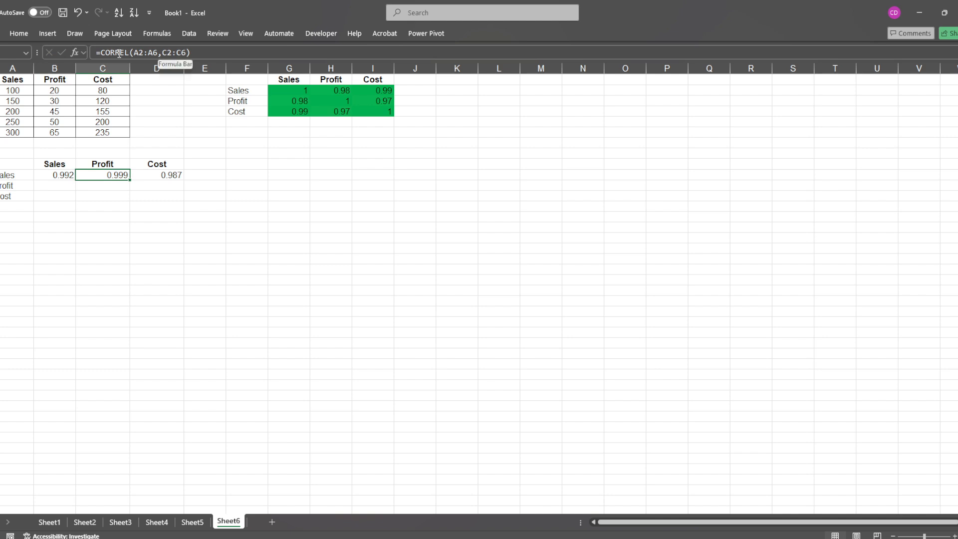
{"action": "left_click", "coordinate": [203, 54]}
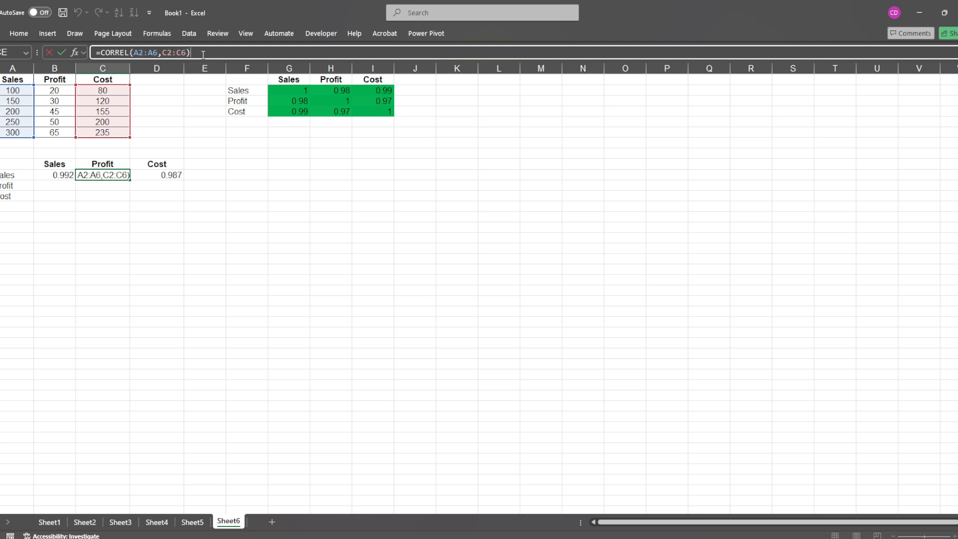
{"action": "key", "text": "Return"}
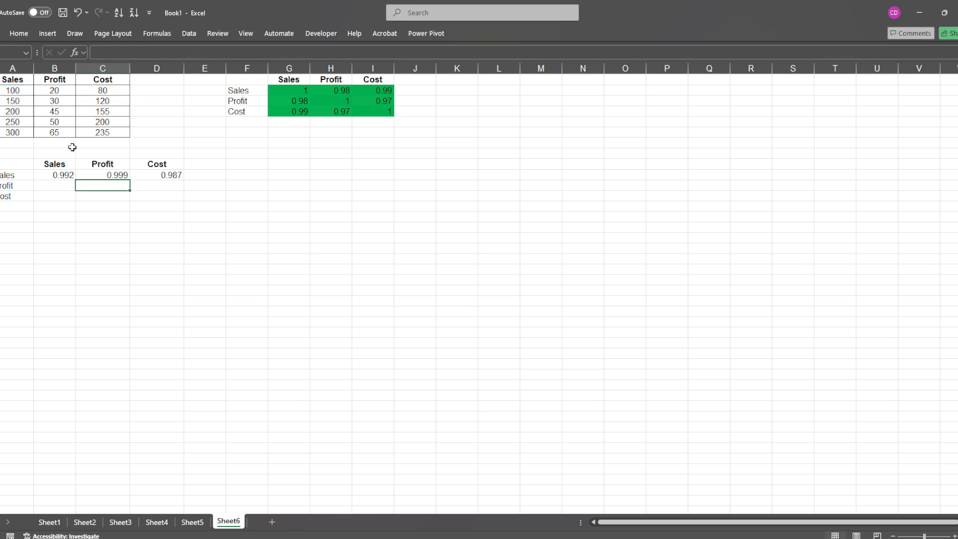
{"action": "left_click", "coordinate": [154, 175]}
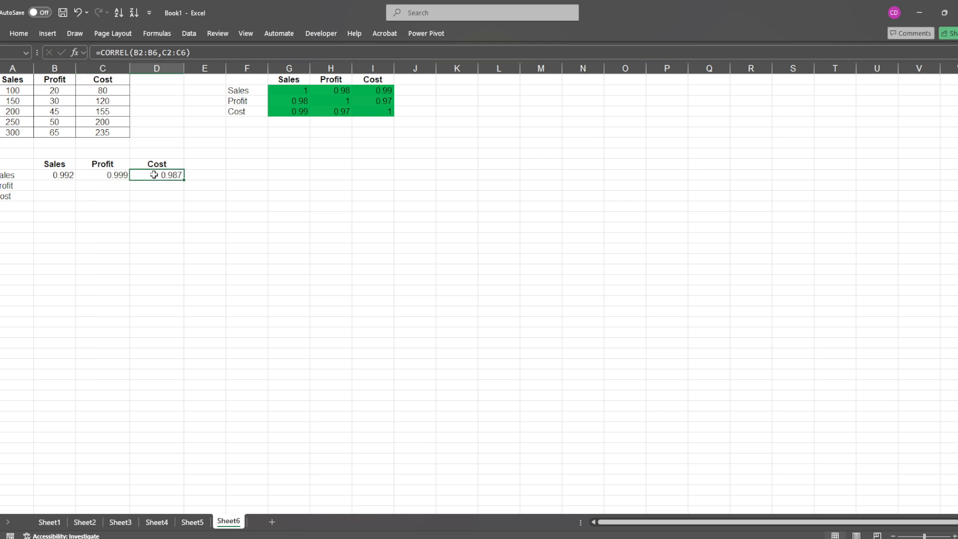
{"action": "left_click", "coordinate": [202, 55]}
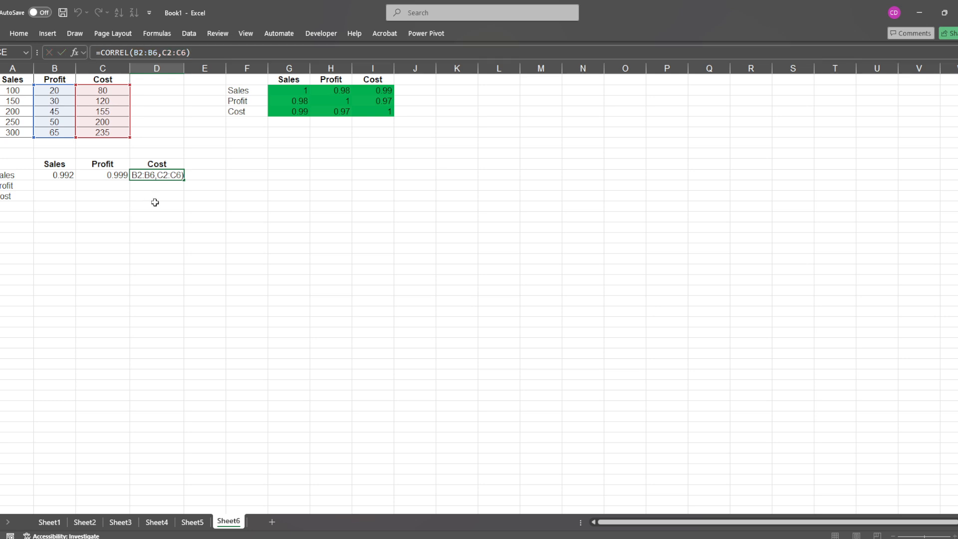
{"action": "key", "text": "Return"}
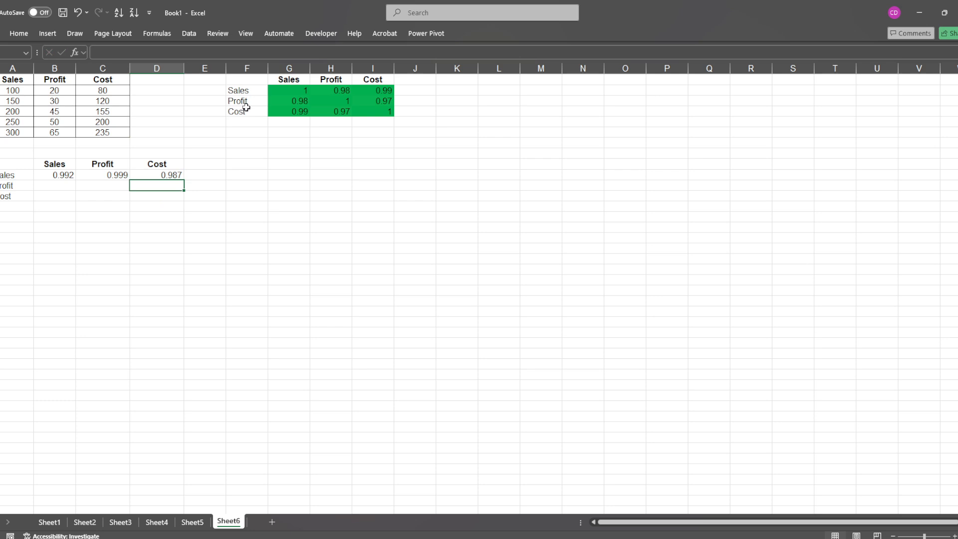
Examine the column headings, row labels and coefficients of the green Sales, Profit and Cost correlation matrix.
{"action": "left_click", "coordinate": [278, 80]}
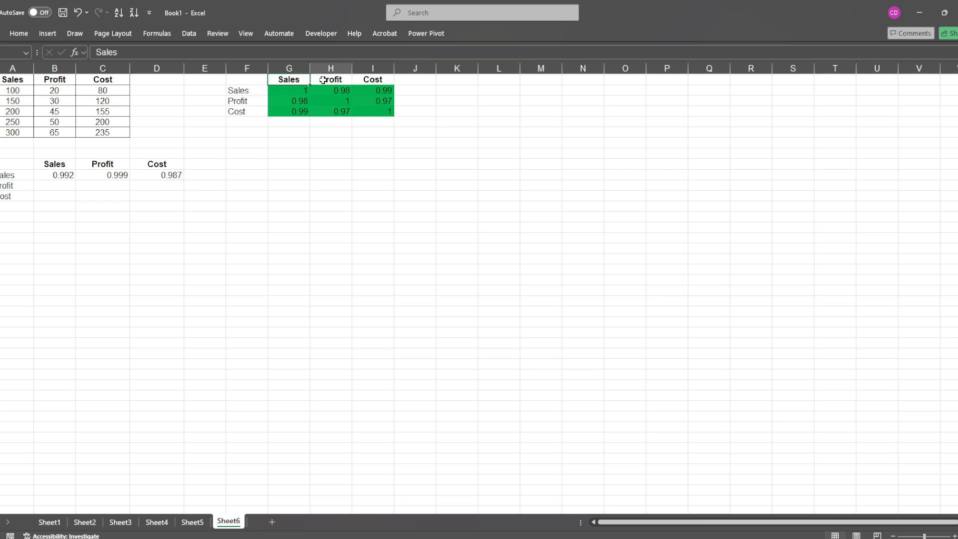
{"action": "left_click", "coordinate": [327, 80]}
{"action": "left_click", "coordinate": [369, 80]}
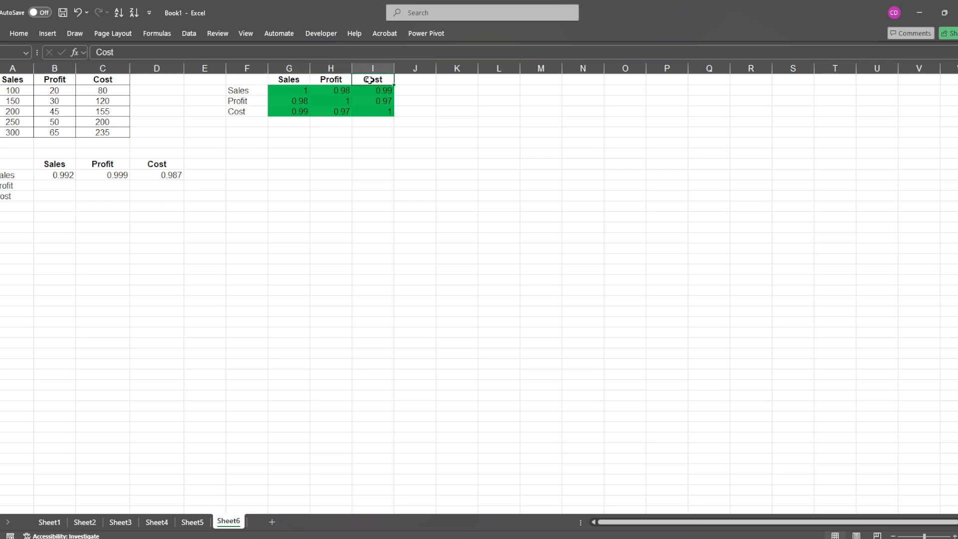
{"action": "left_click", "coordinate": [249, 95]}
{"action": "left_click", "coordinate": [253, 101]}
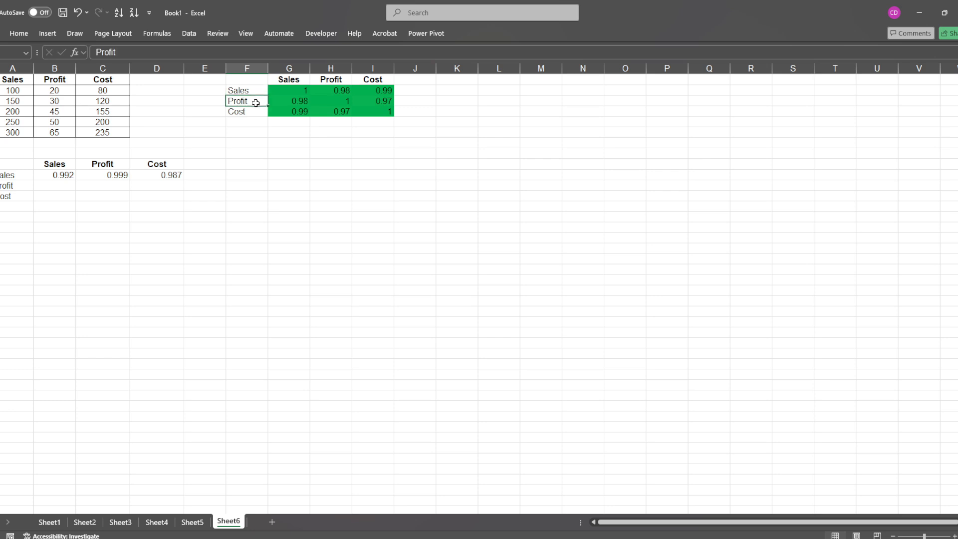
{"action": "left_click", "coordinate": [300, 111]}
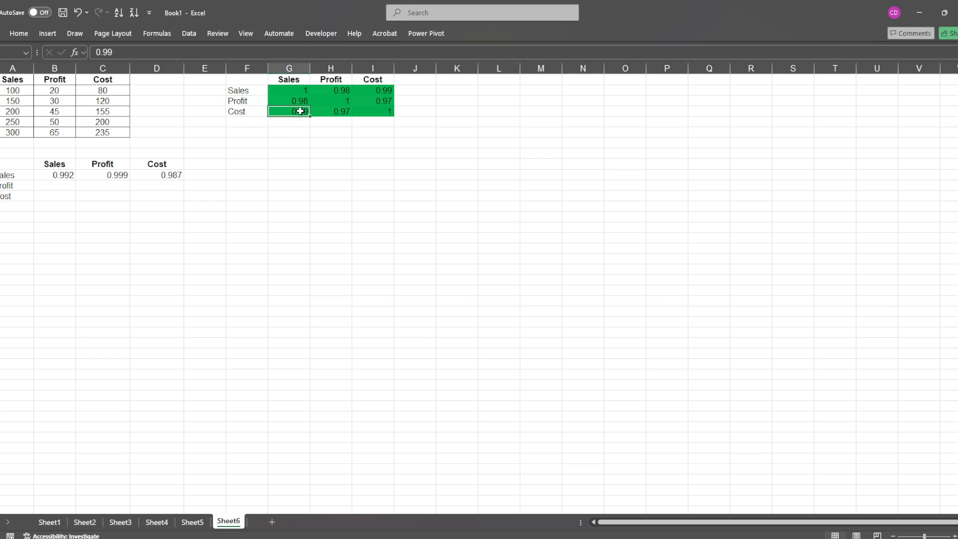
{"action": "left_click", "coordinate": [281, 90]}
{"action": "left_click_drag", "start_coordinate": [280, 89], "coordinate": [358, 117]}
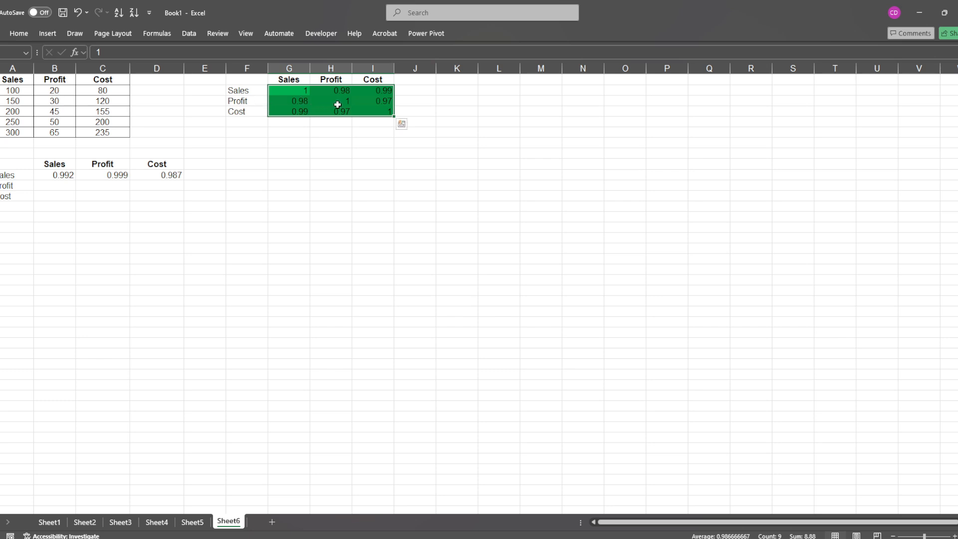
{"action": "left_click", "coordinate": [382, 104]}
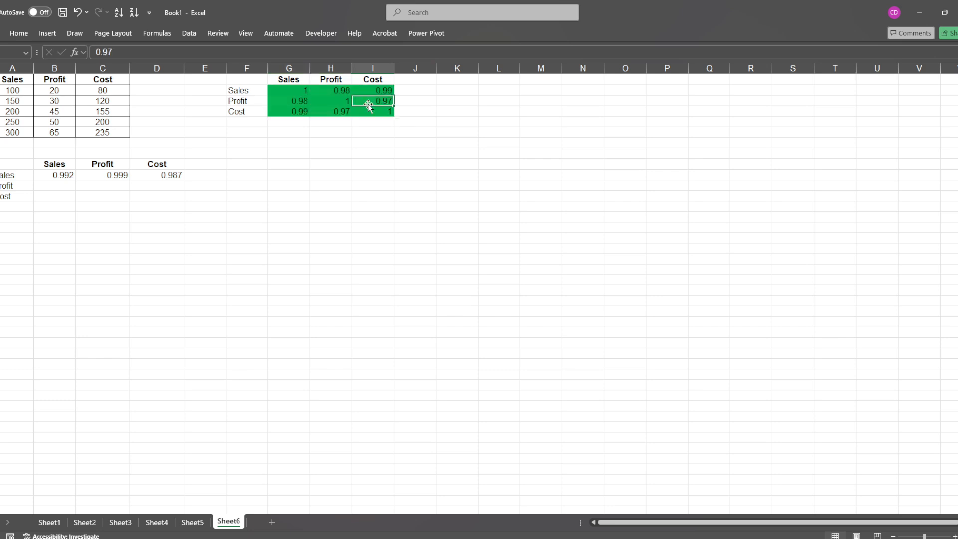
{"action": "left_click", "coordinate": [330, 102]}
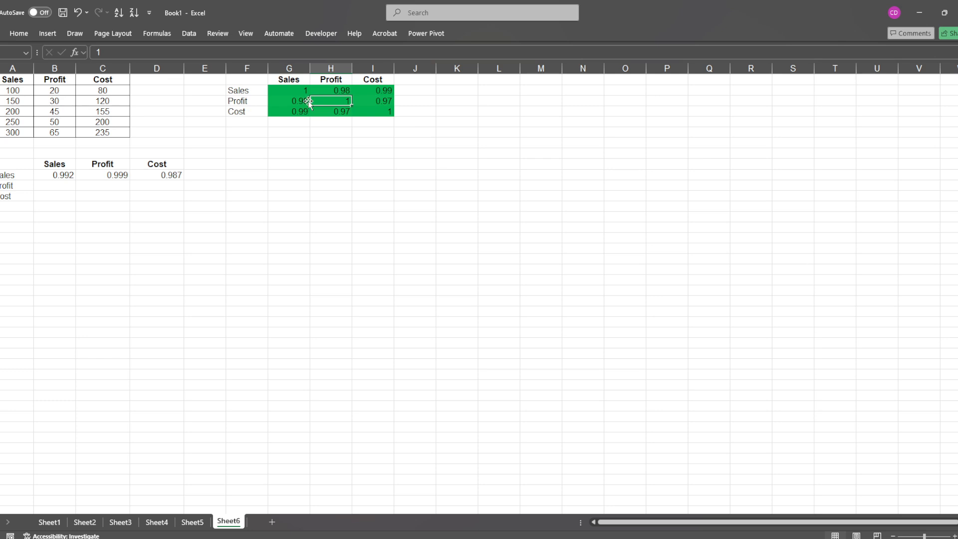
{"action": "left_click", "coordinate": [289, 101]}
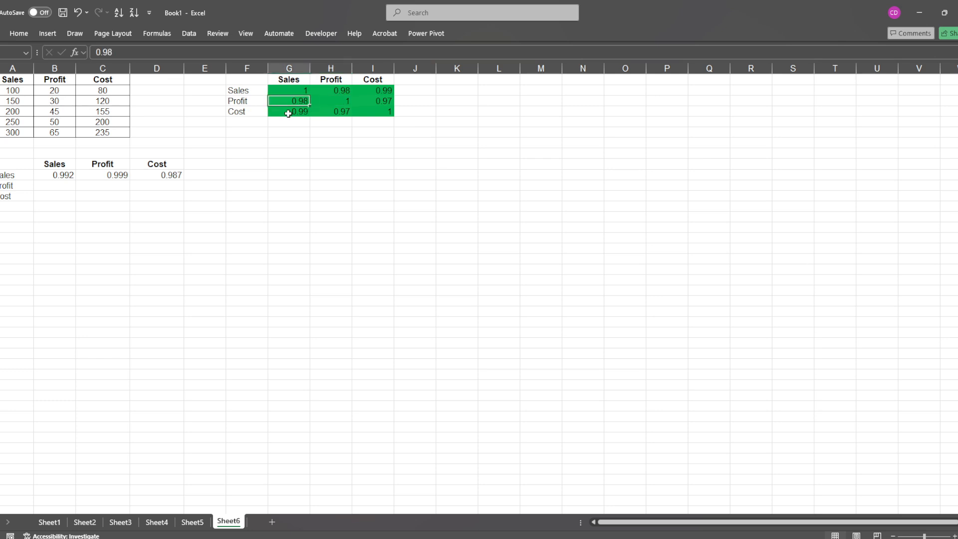
{"action": "left_click", "coordinate": [288, 112]}
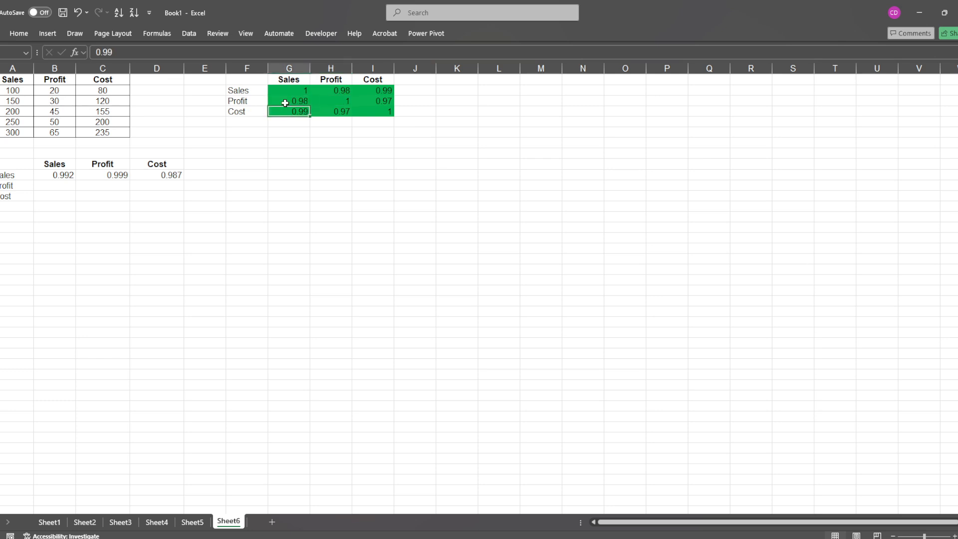
Select the correlation matrix values in G2:I4 and open their existing graded color scale conditional formatting rule for editing.
{"action": "left_click", "coordinate": [276, 89]}
{"action": "mouse_move", "coordinate": [300, 92]}
{"action": "left_mouse_down"}
{"action": "mouse_move", "coordinate": [320, 114]}
{"action": "mouse_move", "coordinate": [372, 113]}
{"action": "left_mouse_up"}
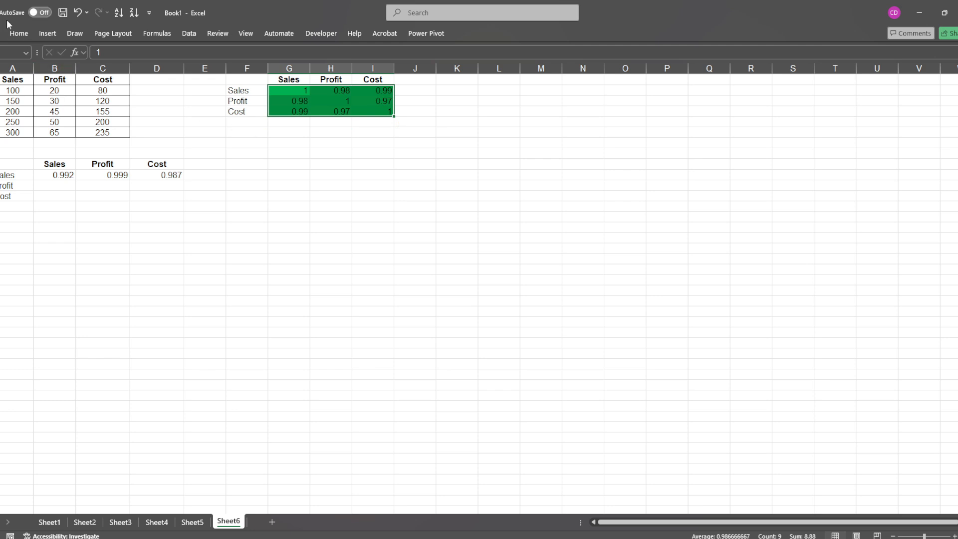
{"action": "left_click", "coordinate": [16, 34]}
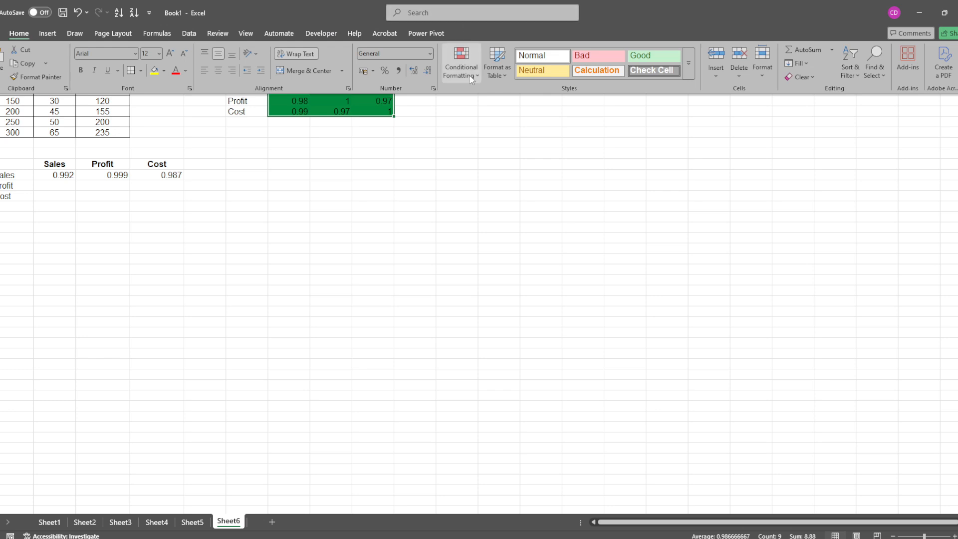
{"action": "left_click", "coordinate": [474, 78]}
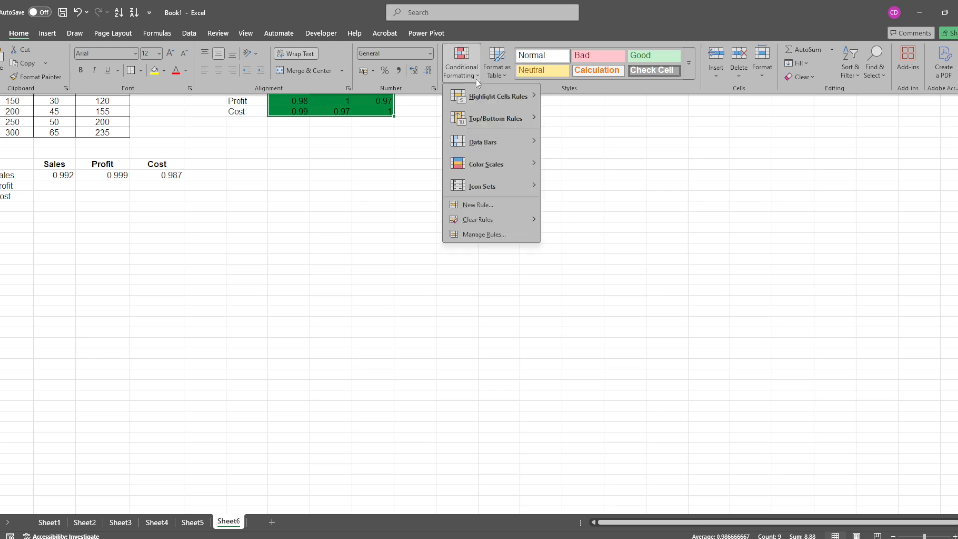
{"action": "mouse_move", "coordinate": [513, 168]}
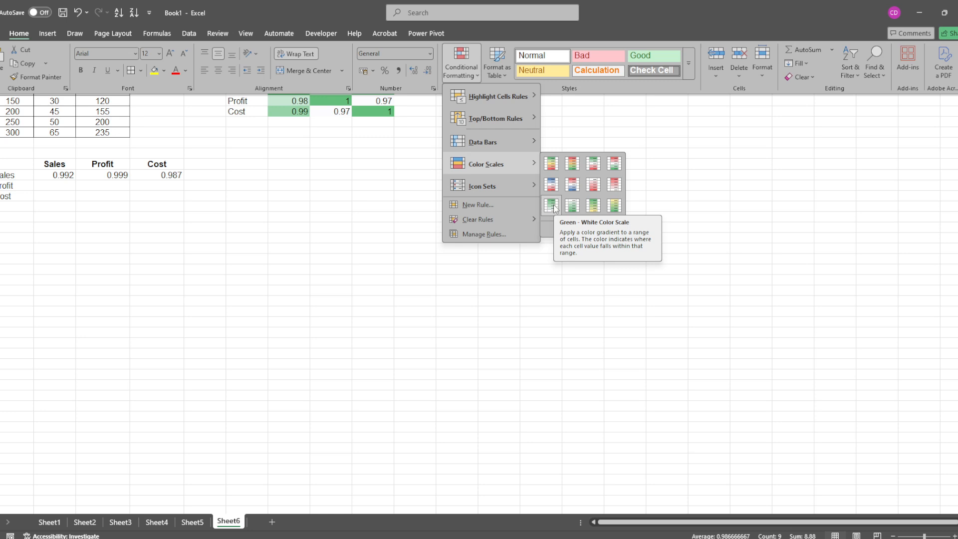
{"action": "left_click", "coordinate": [483, 236]}
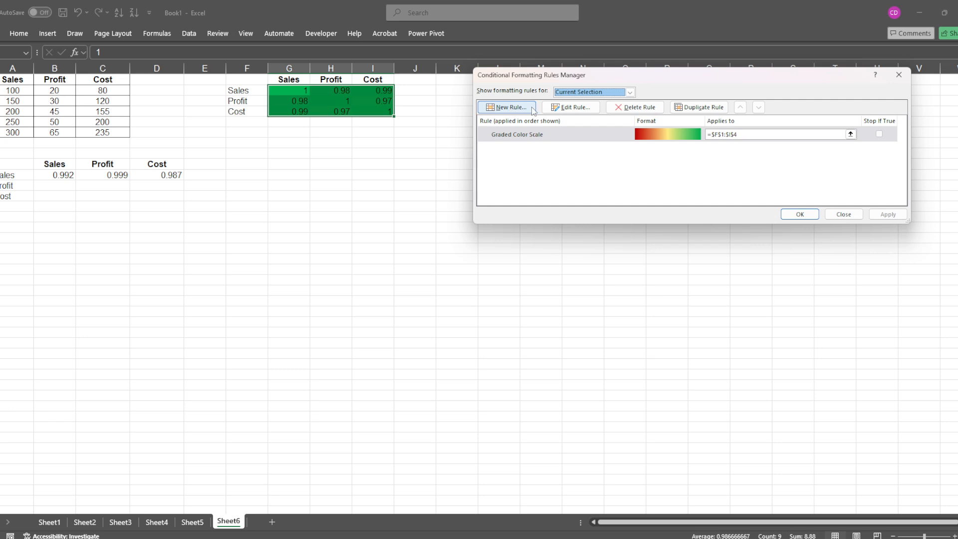
{"action": "left_click", "coordinate": [570, 107]}
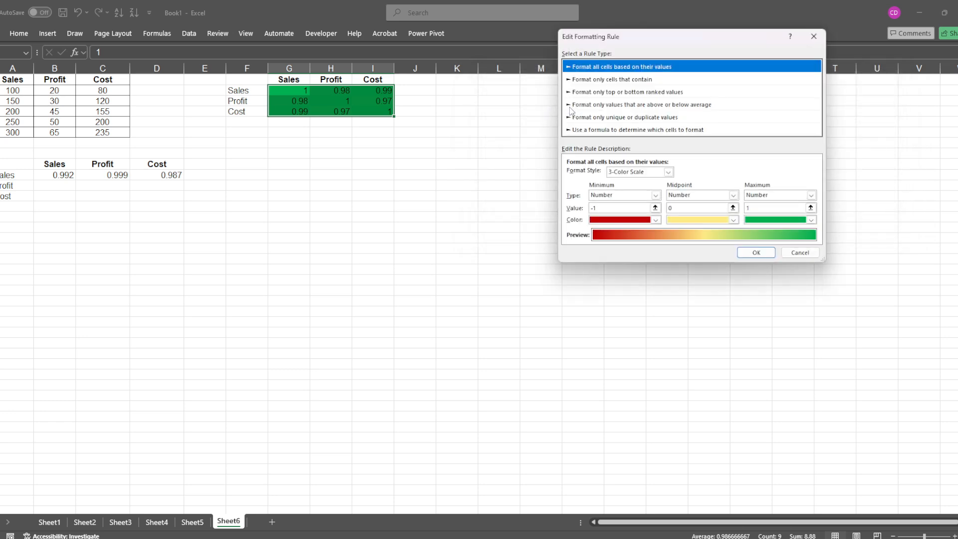